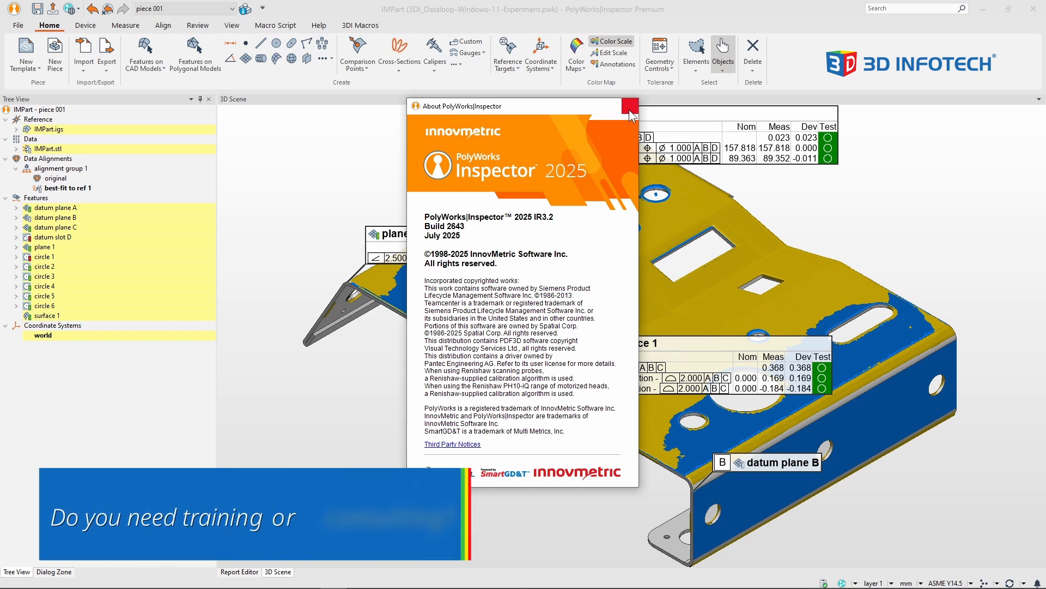
- Close the About information for PolyWorks|Inspector and switch to the MyPolyWorks portal in the browser
click(629, 109)
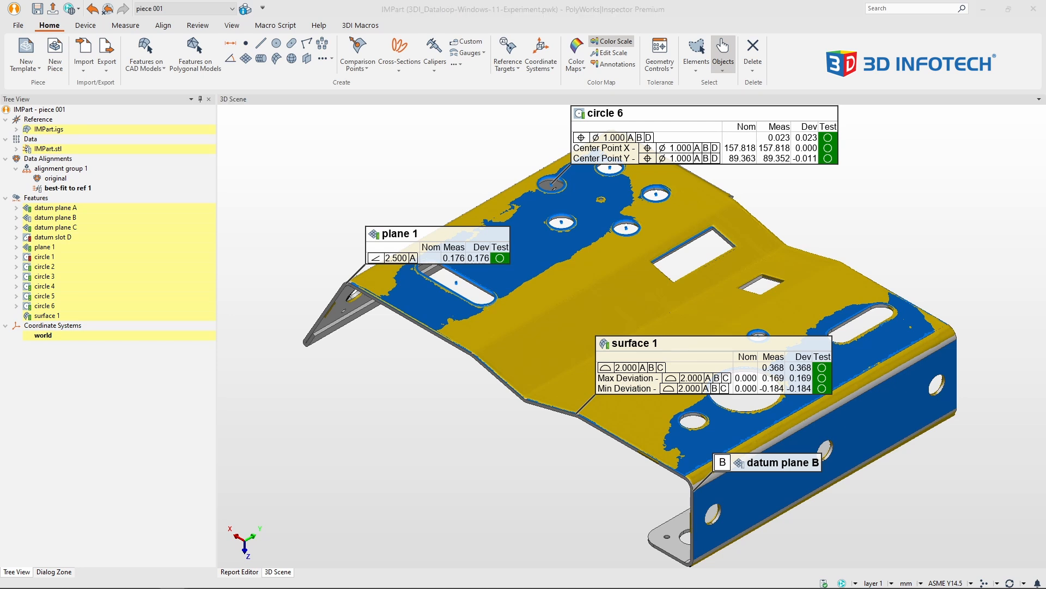
drag(376, 0, 435, 101)
double_click(432, 94)
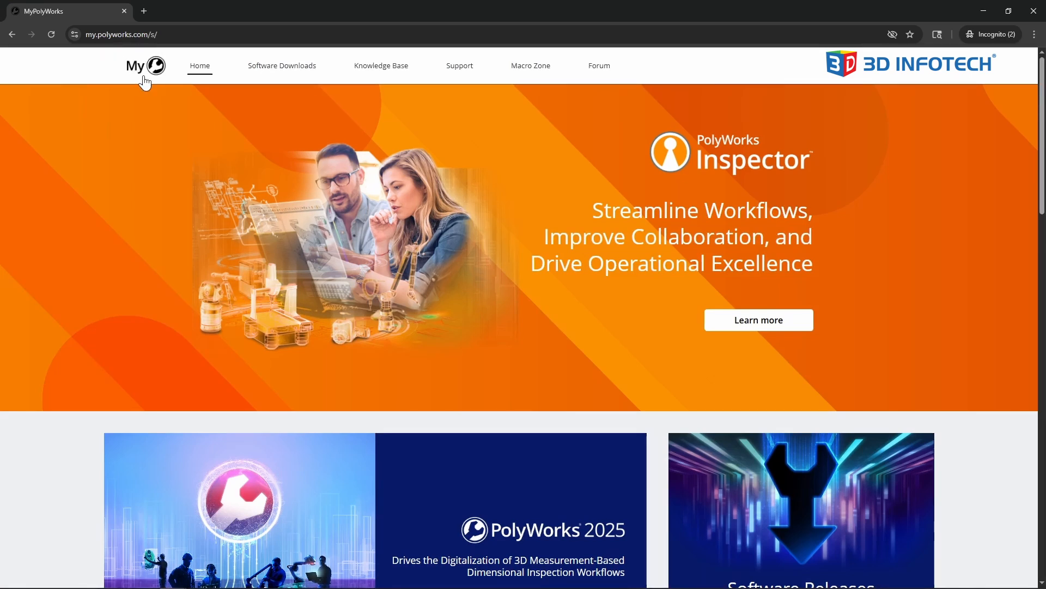
- In the software downloads, check the available major releases and open the PolyWorks|ReportLoop 2025 for Excel (Inspector) download page
click(295, 78)
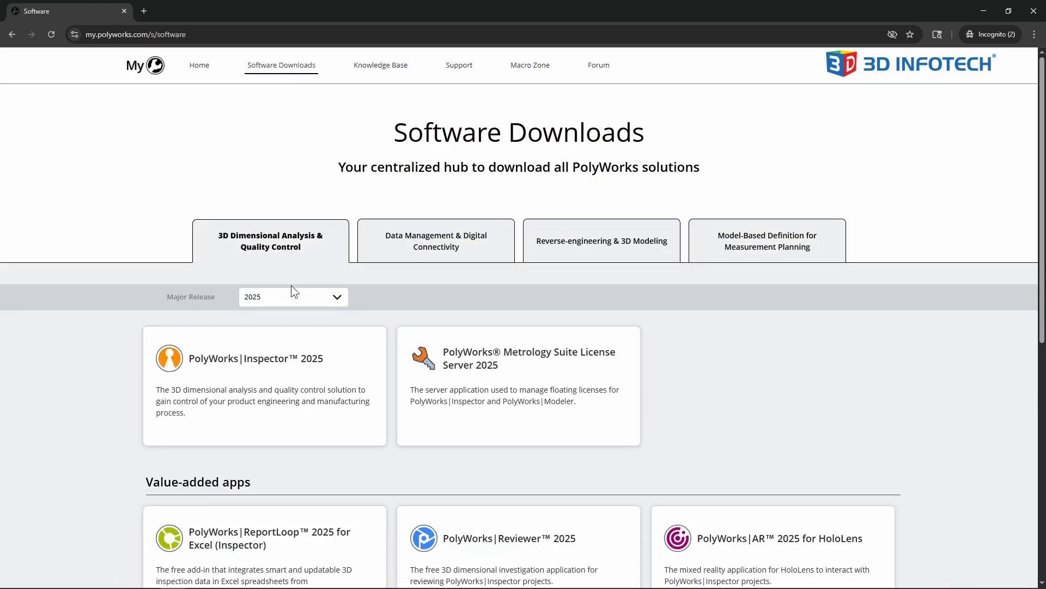
click(295, 299)
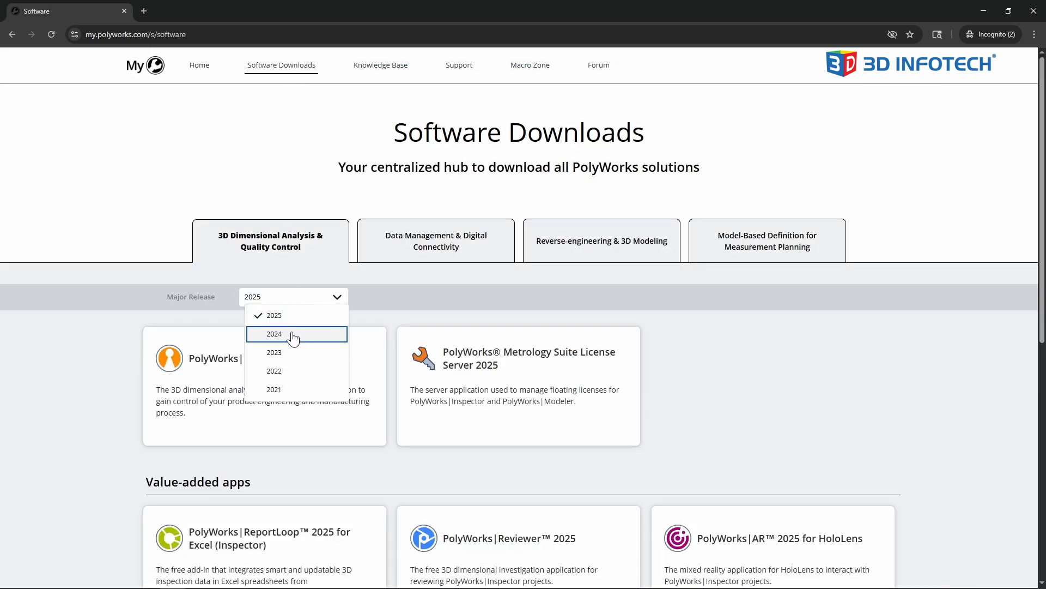
click(140, 305)
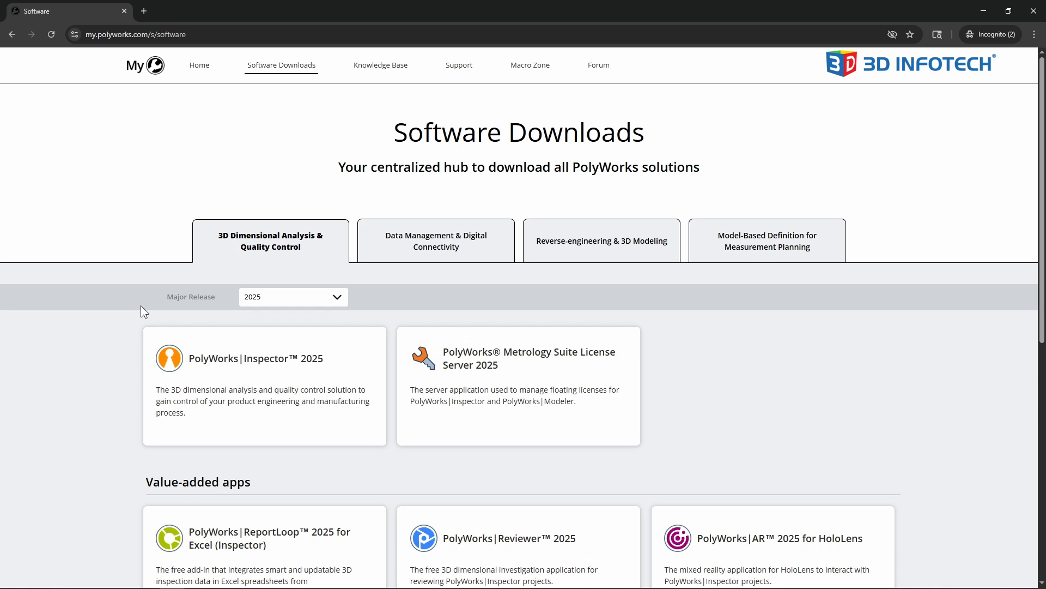
scroll(141, 305, down, 1)
scroll(141, 305, down, 2)
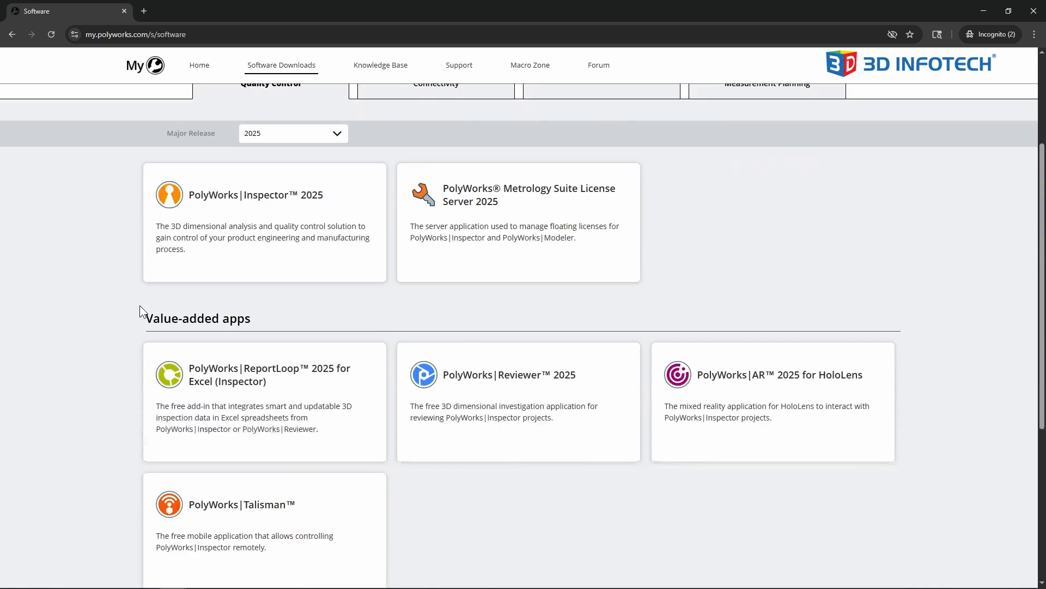
scroll(257, 385, down, 1)
click(257, 385)
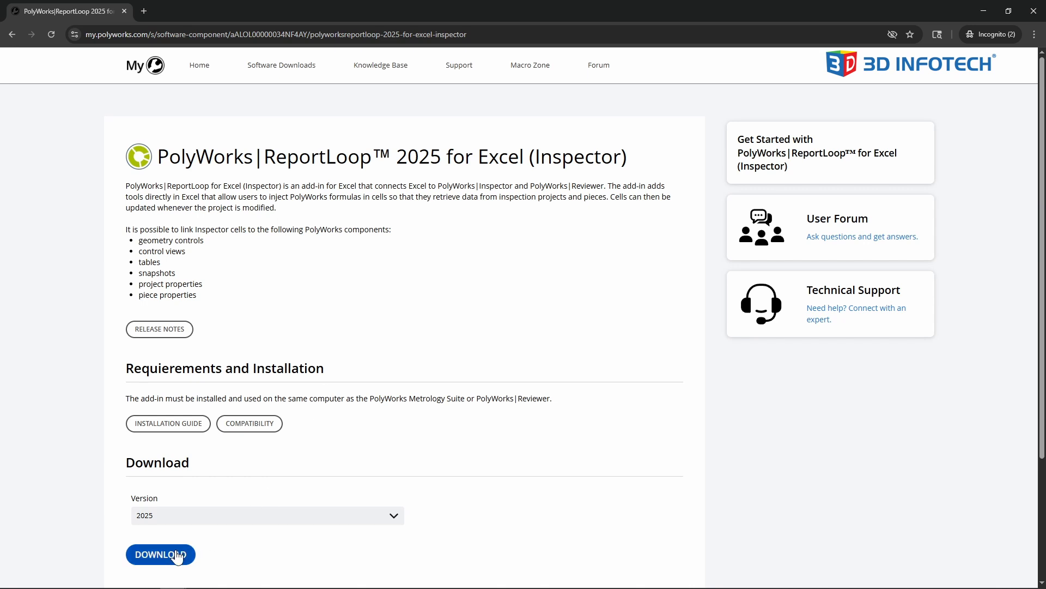
- Leave the browser and switch to the Excel Template.xlsx workbook in Excel
click(983, 19)
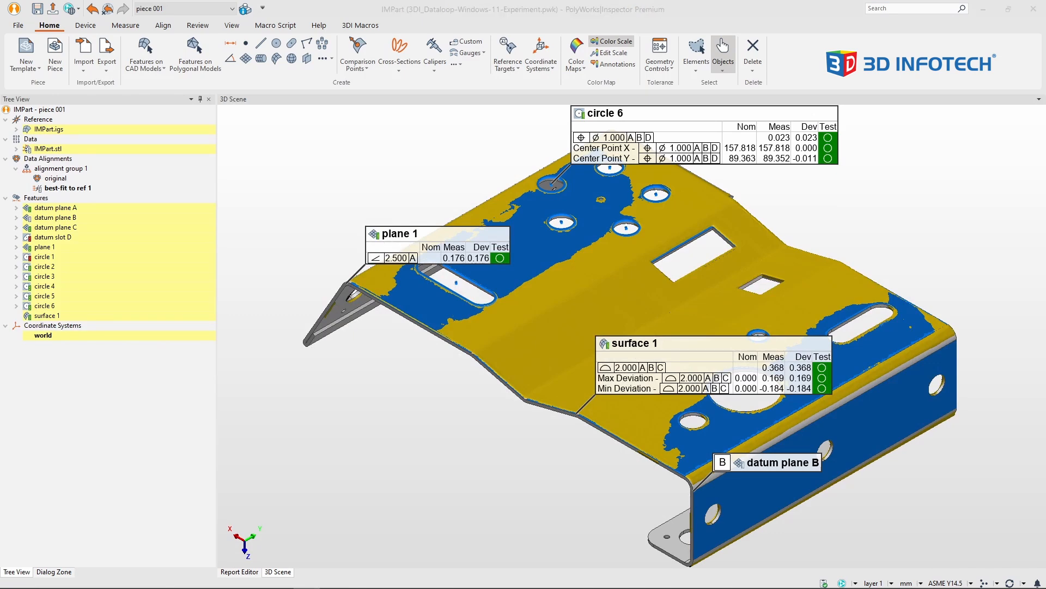
drag(742, 0, 710, 107)
double_click(710, 107)
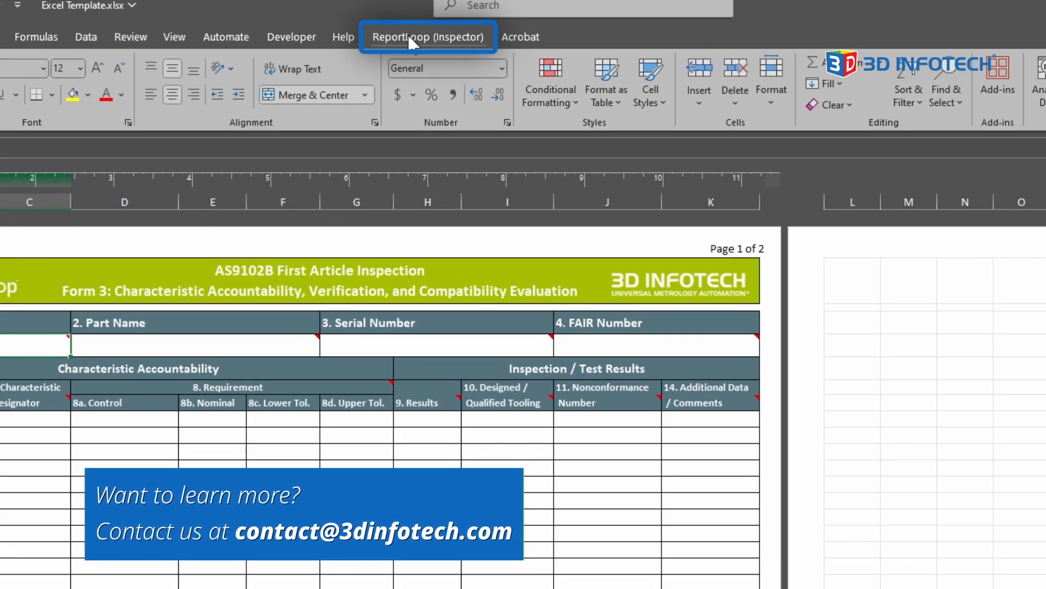
- Show the ReportLoop (Inspector) reporting tools, connect them to PolyWorks and acknowledge the undo stack message
click(408, 36)
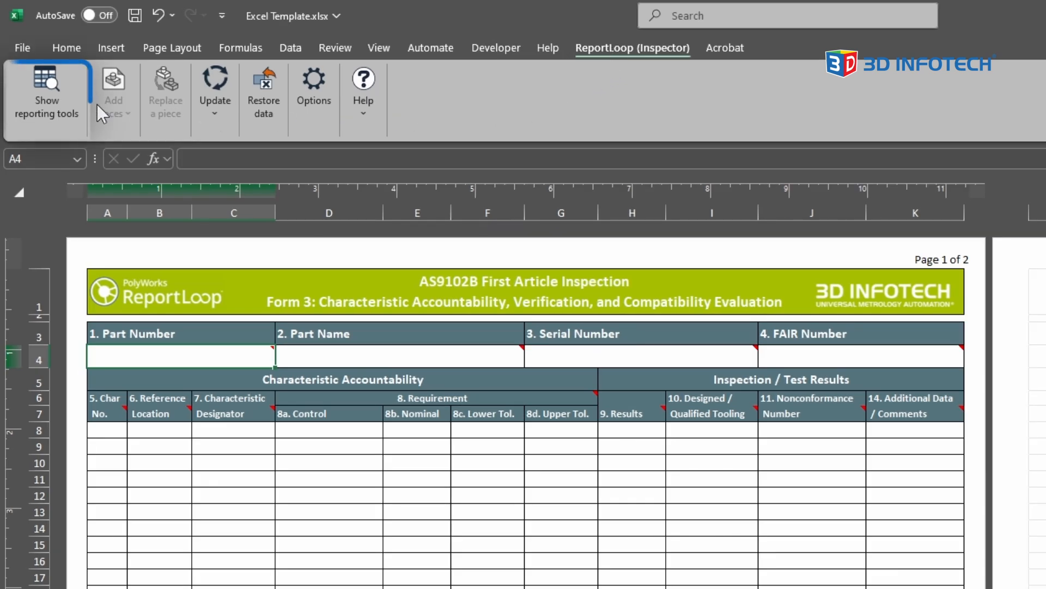
click(47, 104)
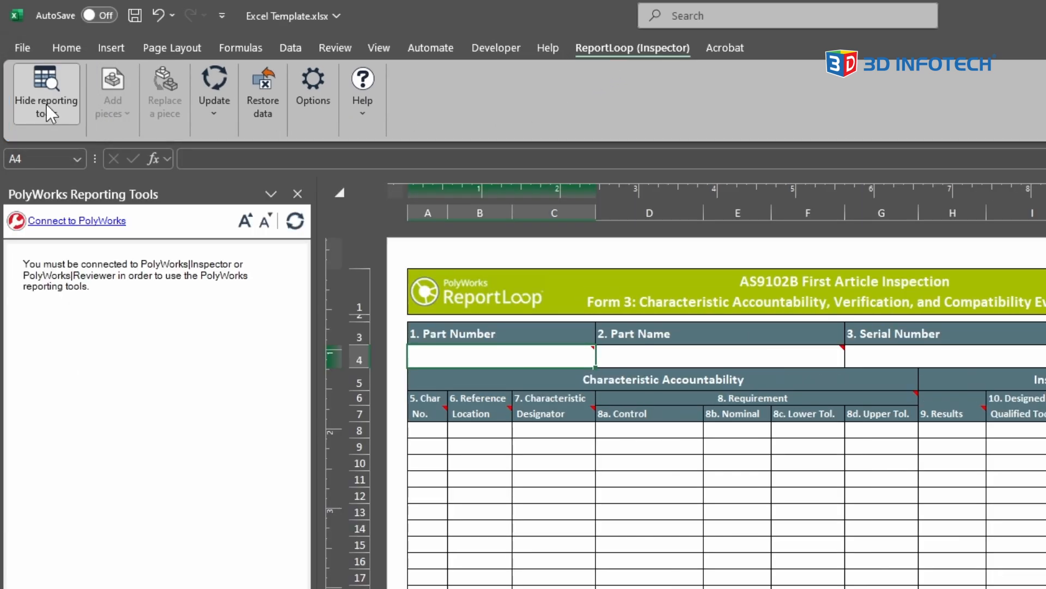
click(76, 220)
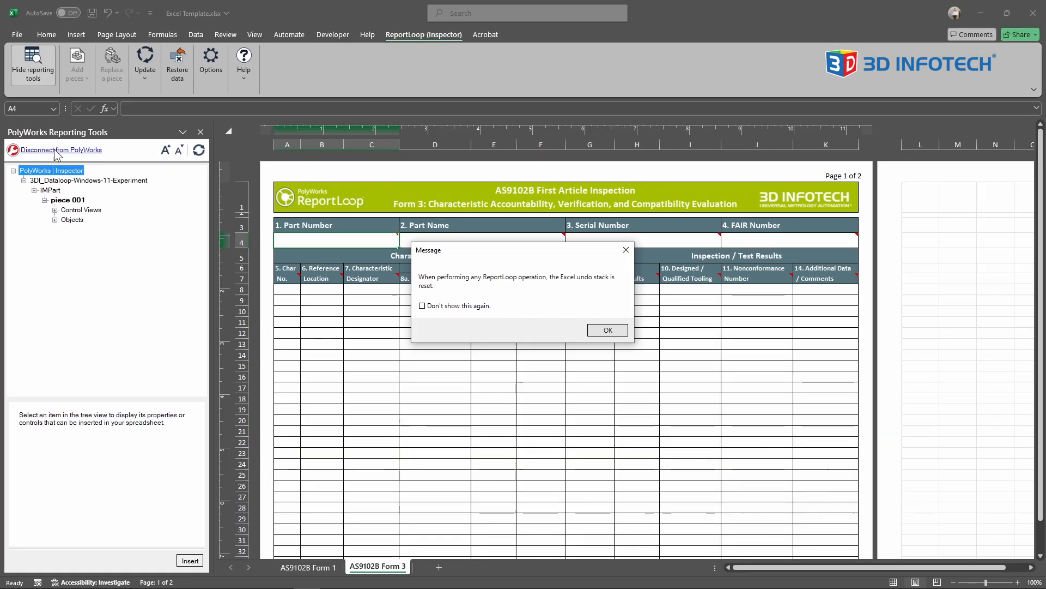
click(611, 331)
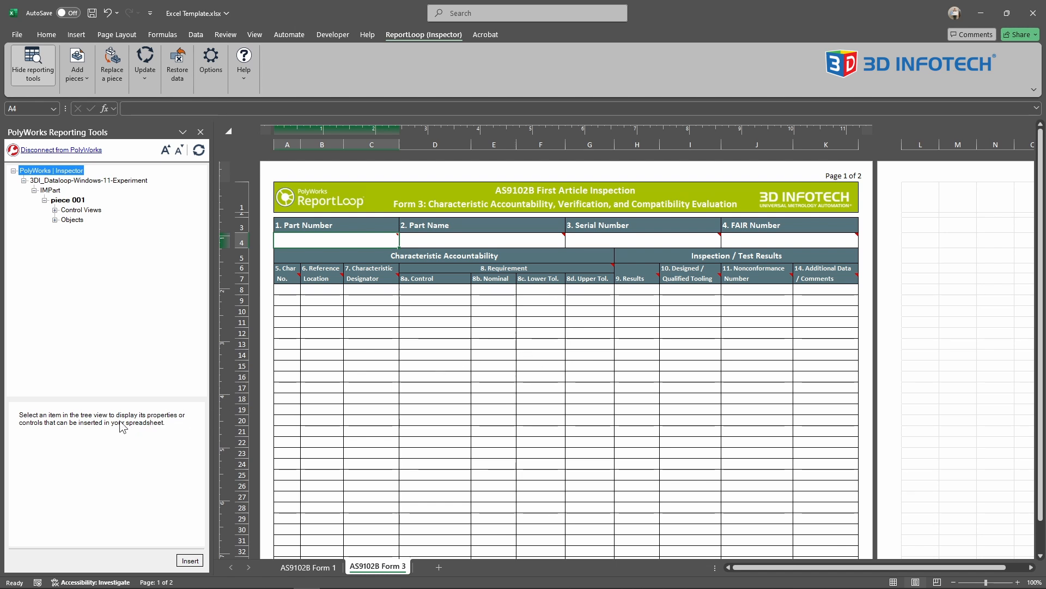
- Insert the IMPart project's Part number property into the form's Part Number cell, A4
click(51, 190)
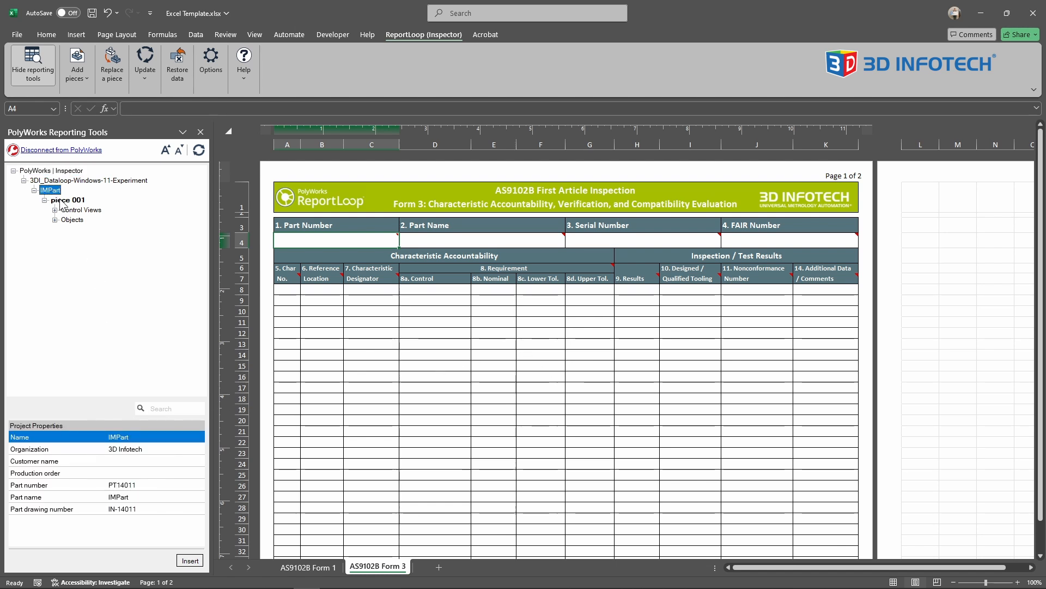
click(62, 201)
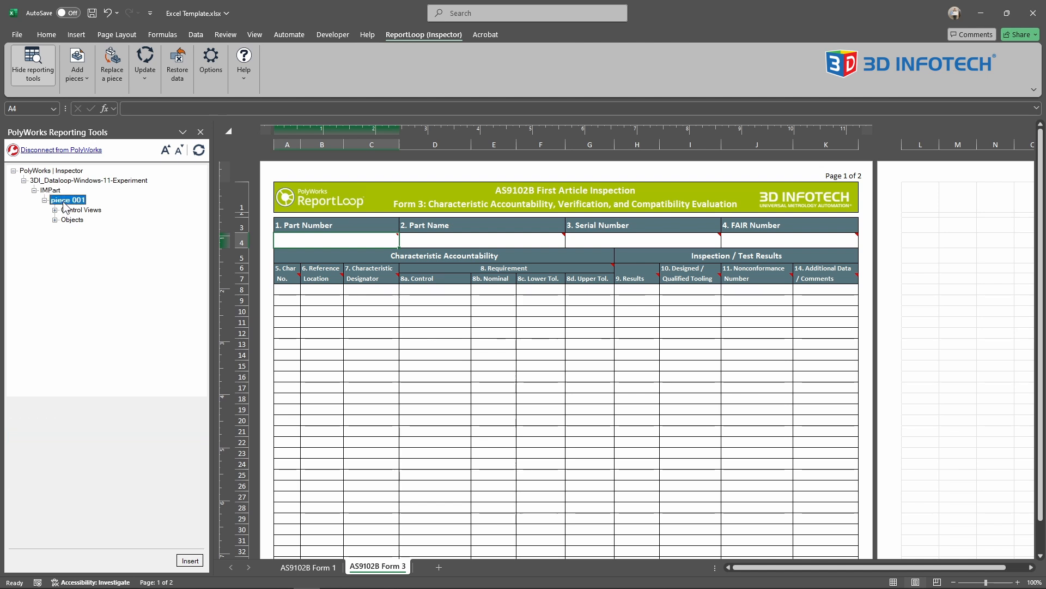
click(50, 190)
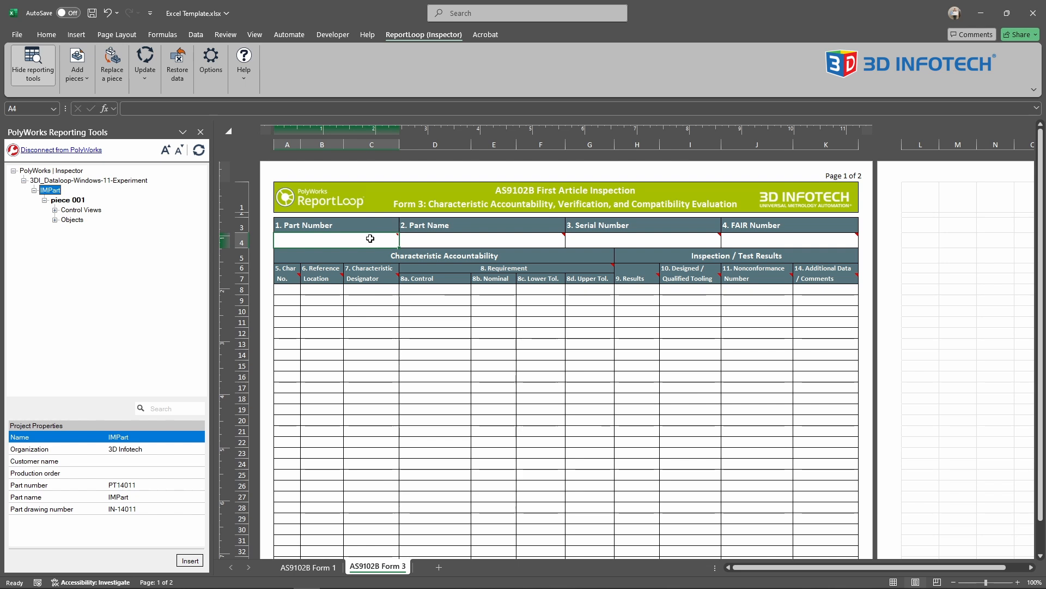
mouse_move(369, 239)
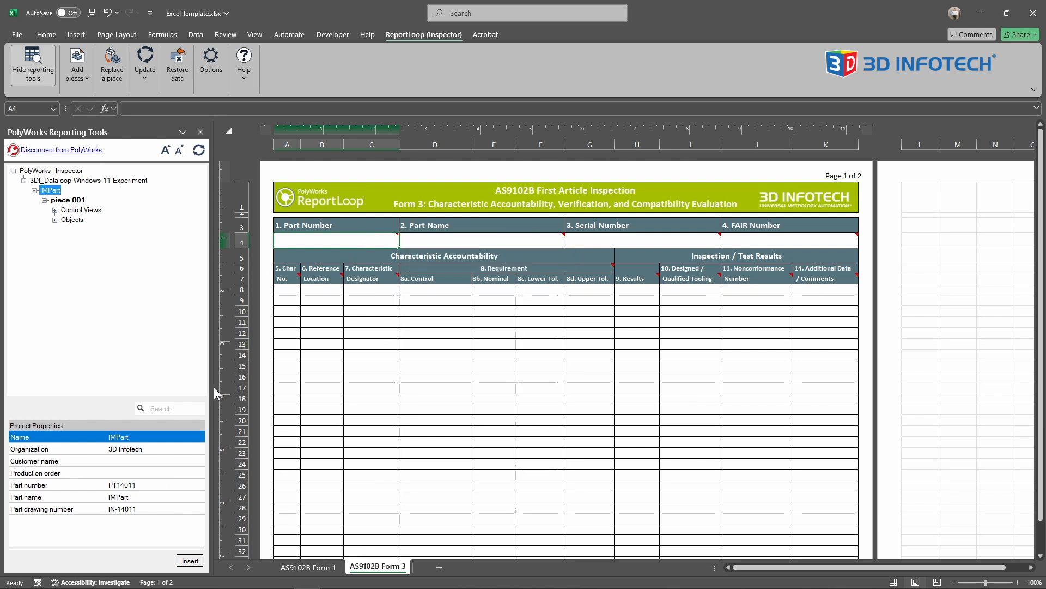
click(130, 486)
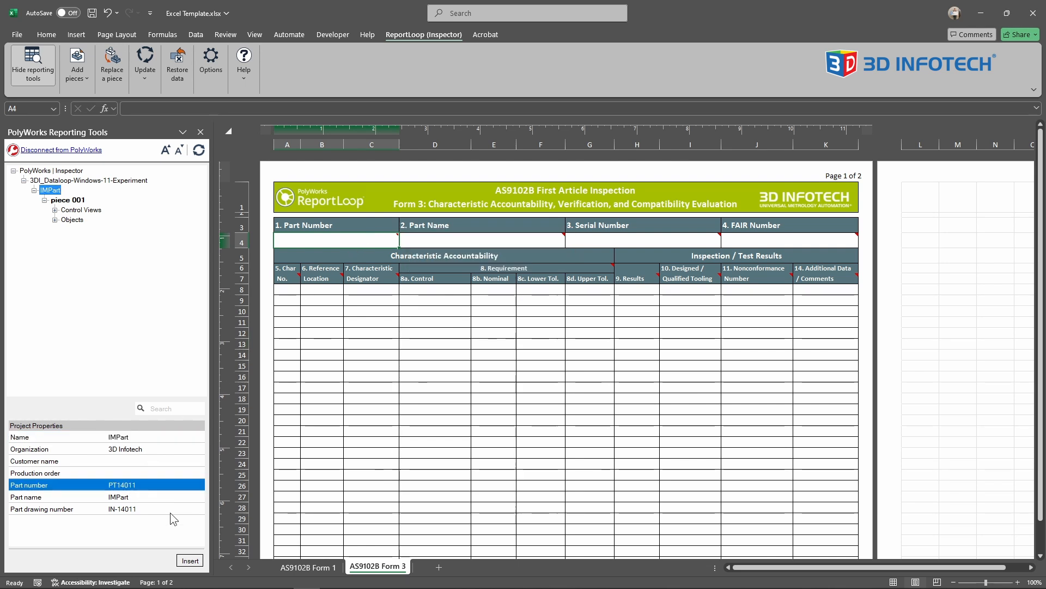
click(189, 561)
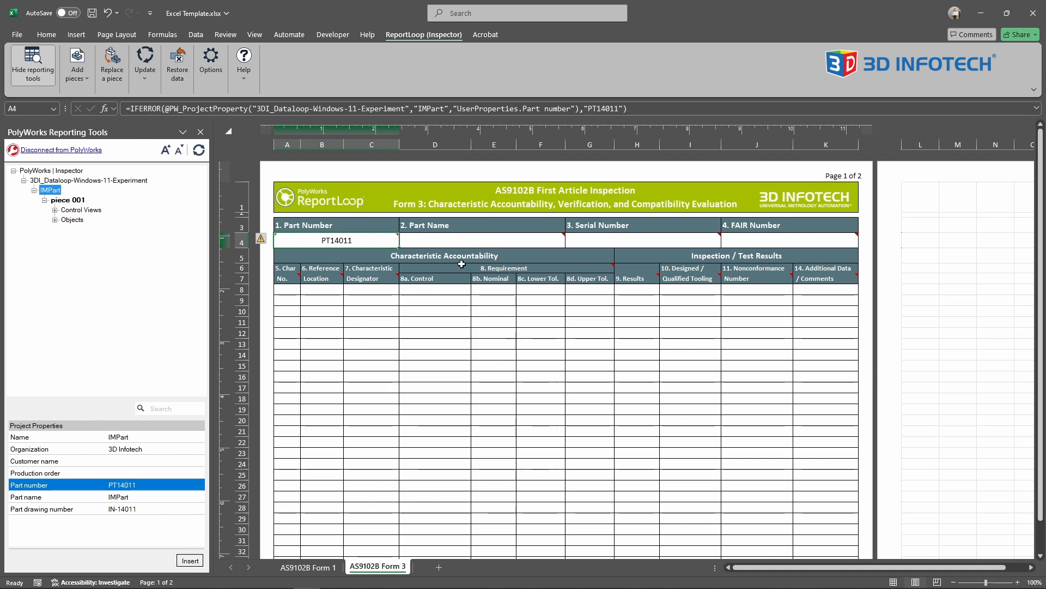
- Insert the IMPart project's Part name property into the form's Part Name cell, D4
click(468, 240)
click(154, 497)
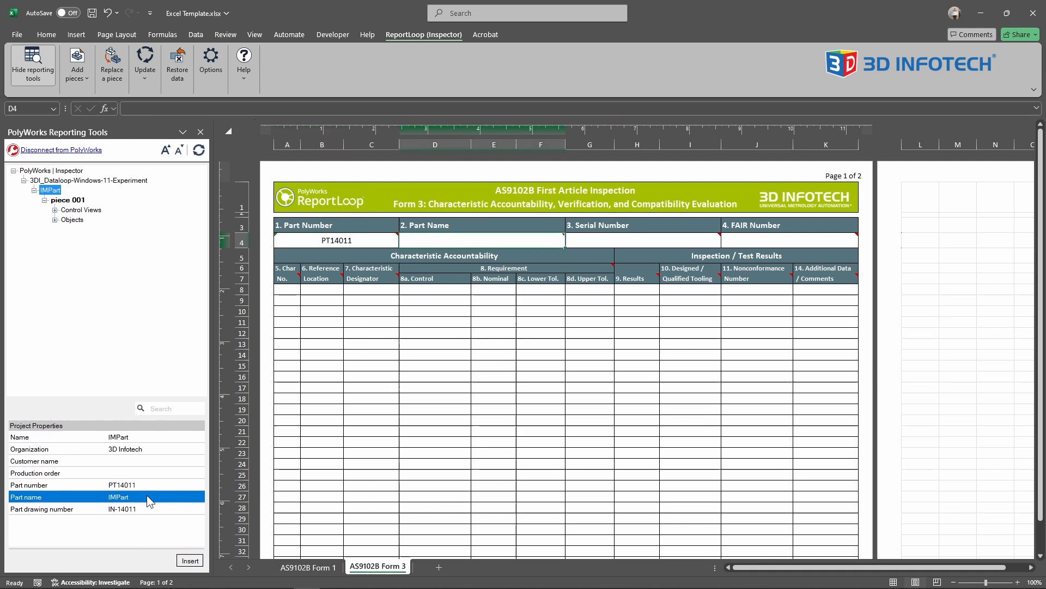
click(196, 560)
- Insert the Serial number property of piece 001 into the form's Serial Number cell, G4
click(607, 238)
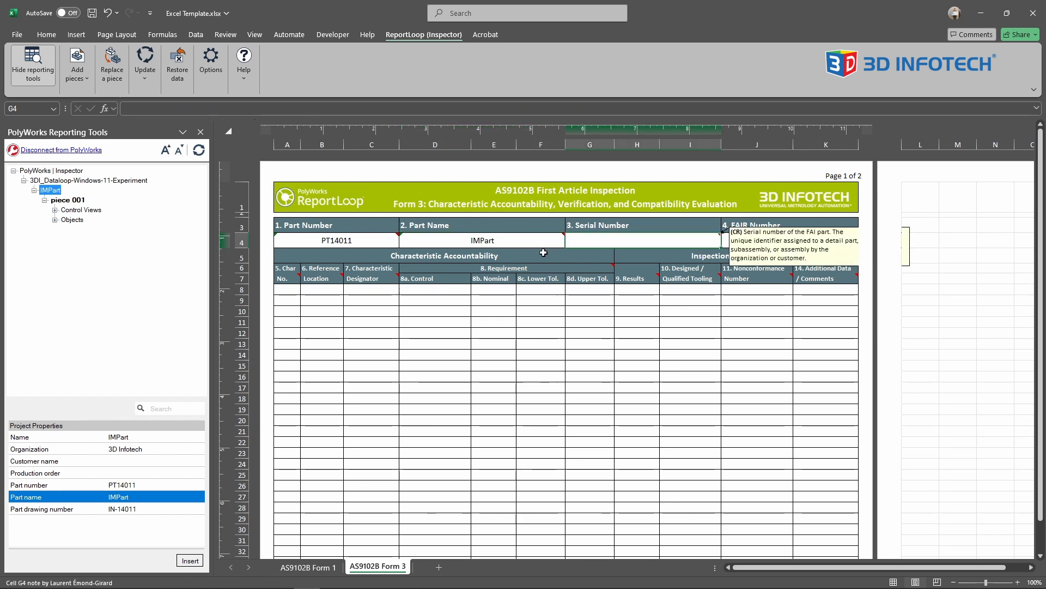
click(67, 200)
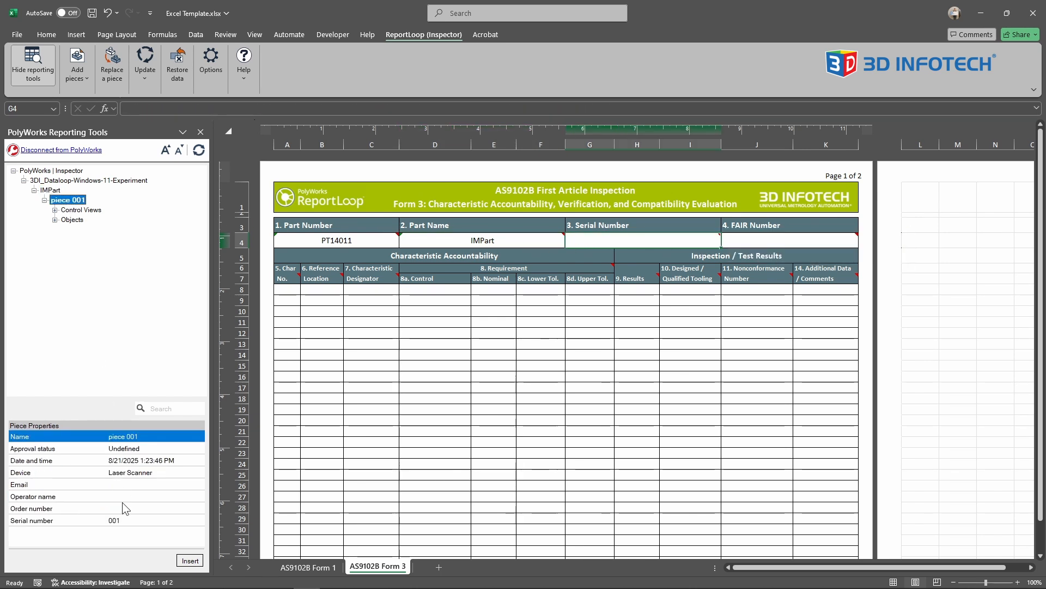
click(130, 520)
click(190, 562)
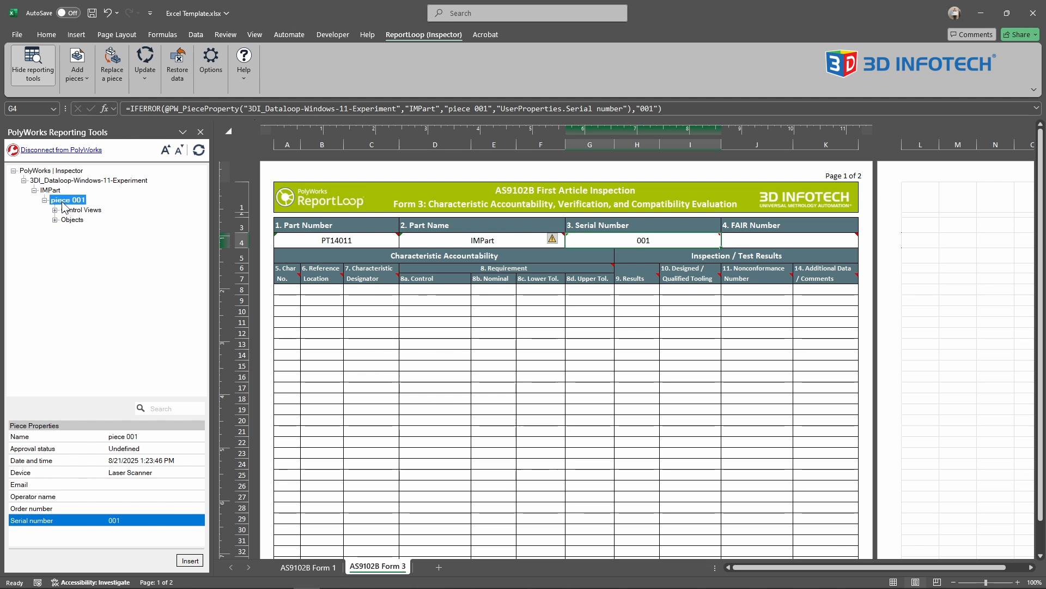
- Expand the features of piece 001 and examine the controls of several circles and datum slot D
click(54, 219)
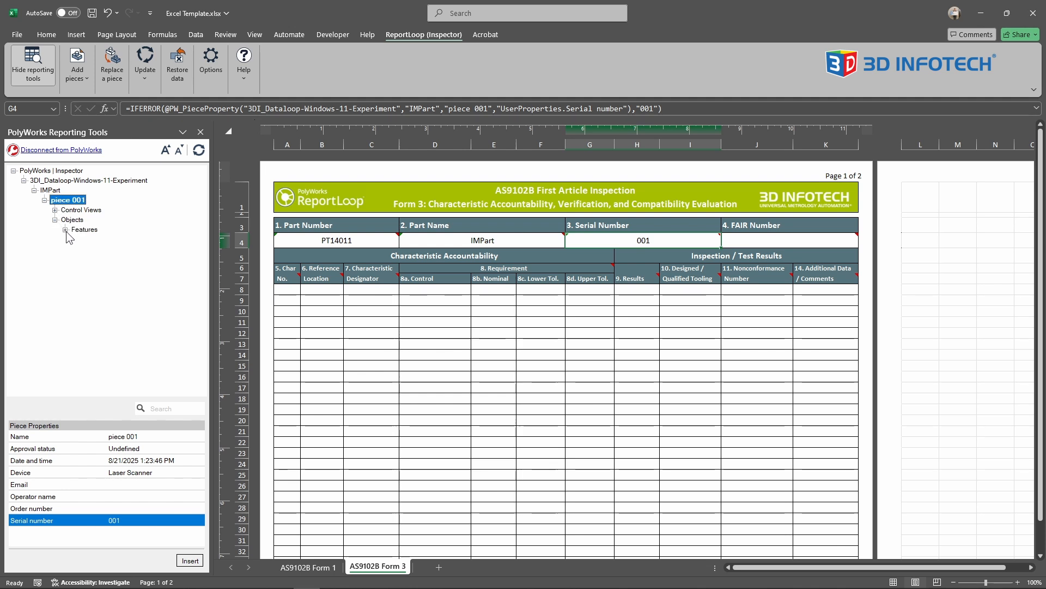
click(65, 230)
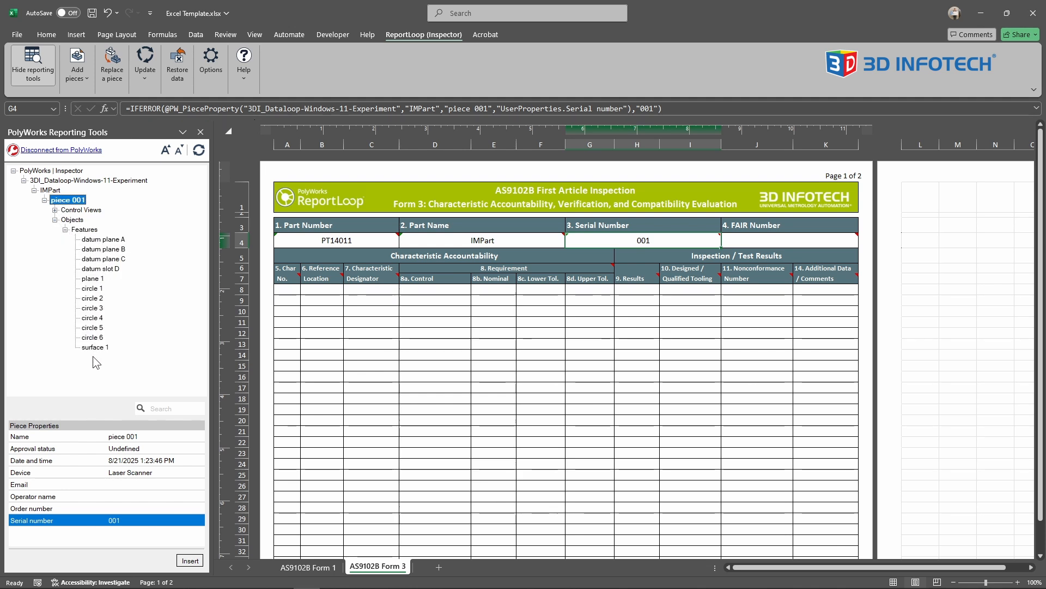
click(94, 338)
click(96, 319)
click(98, 299)
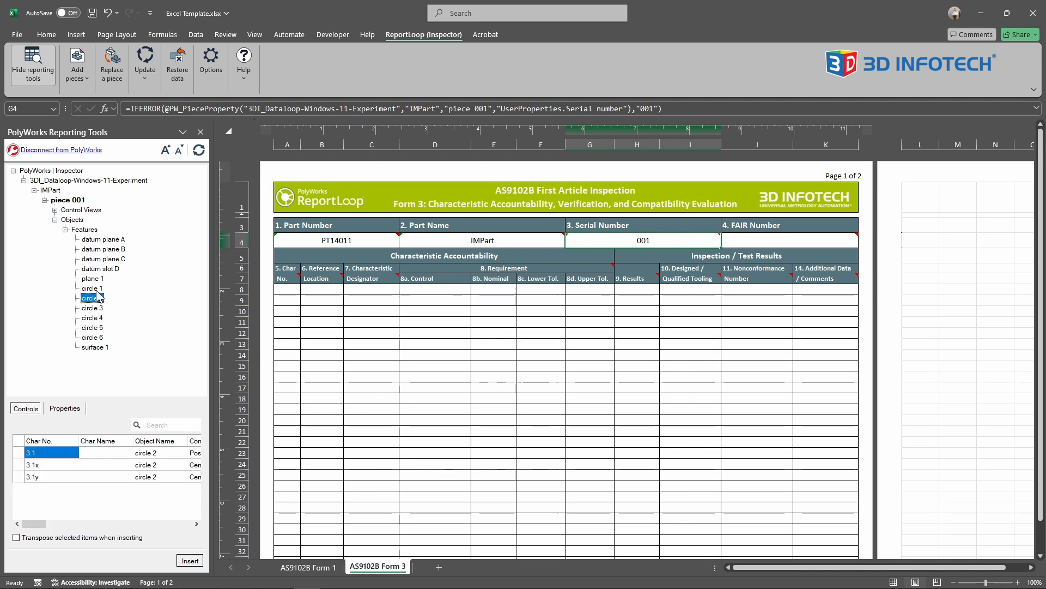
click(98, 269)
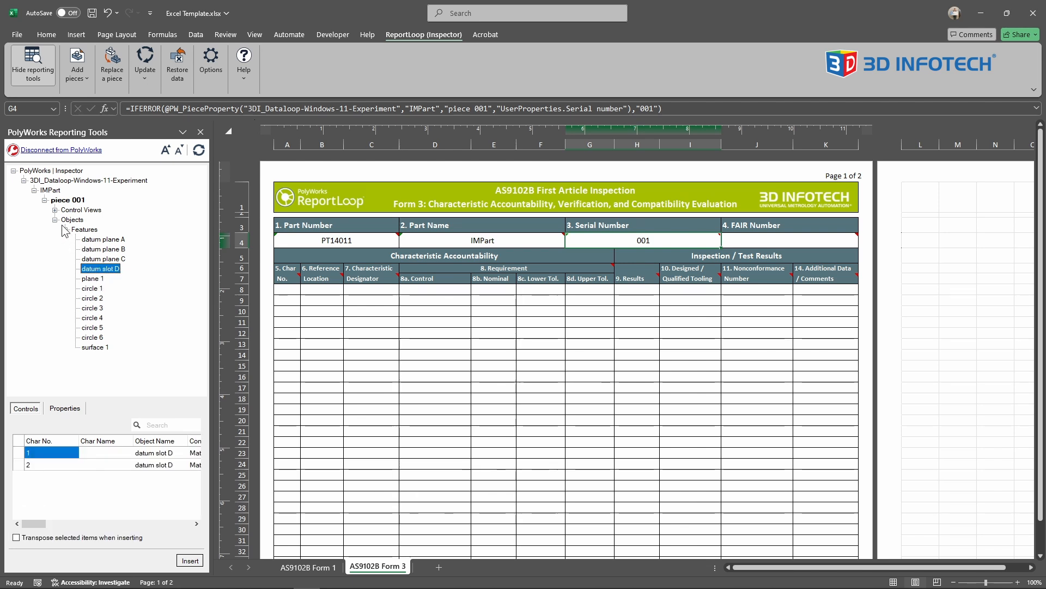
- Insert every Char No. of the lower All Controls control view into the form's Char No. column, starting at A8
click(55, 210)
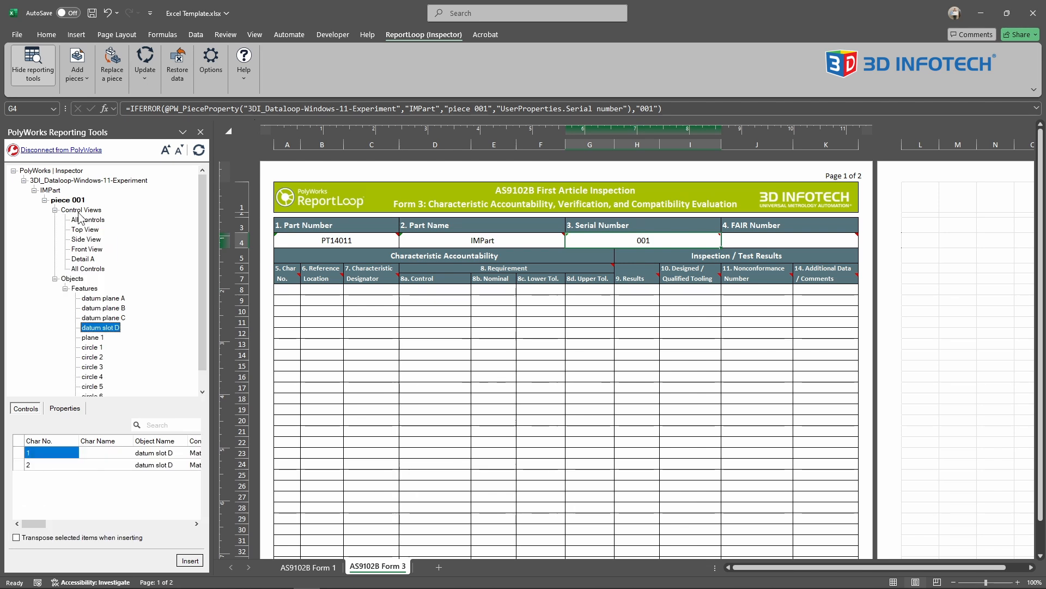
click(90, 270)
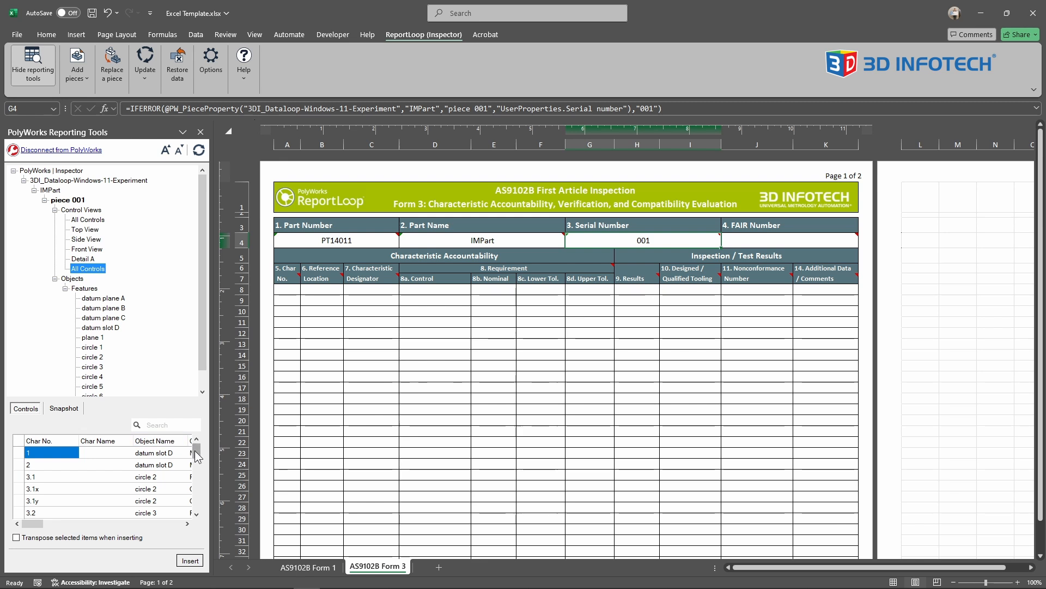
drag(197, 453, 197, 506)
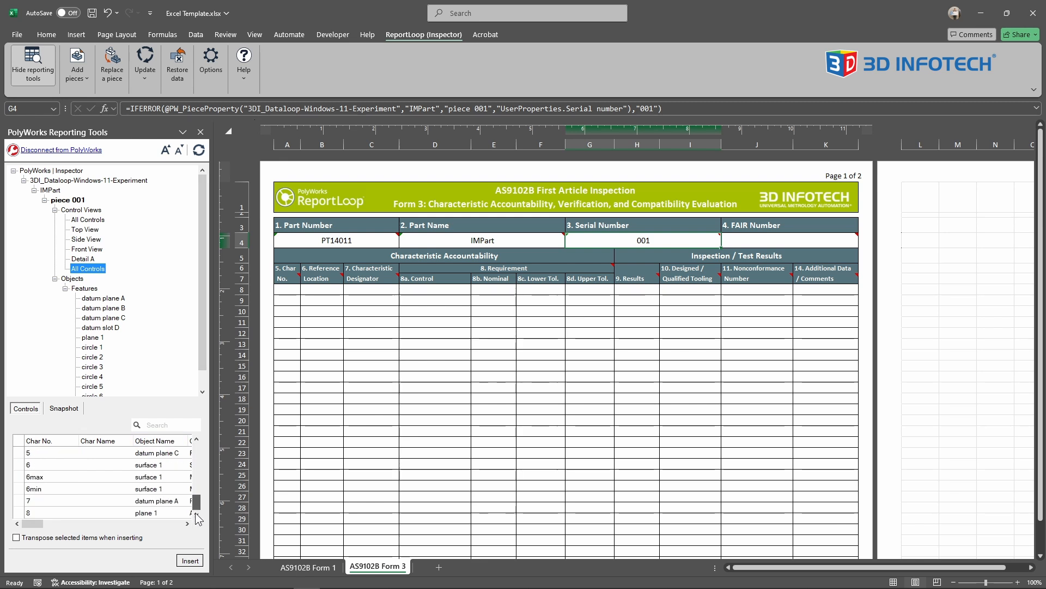
shift+click(32, 512)
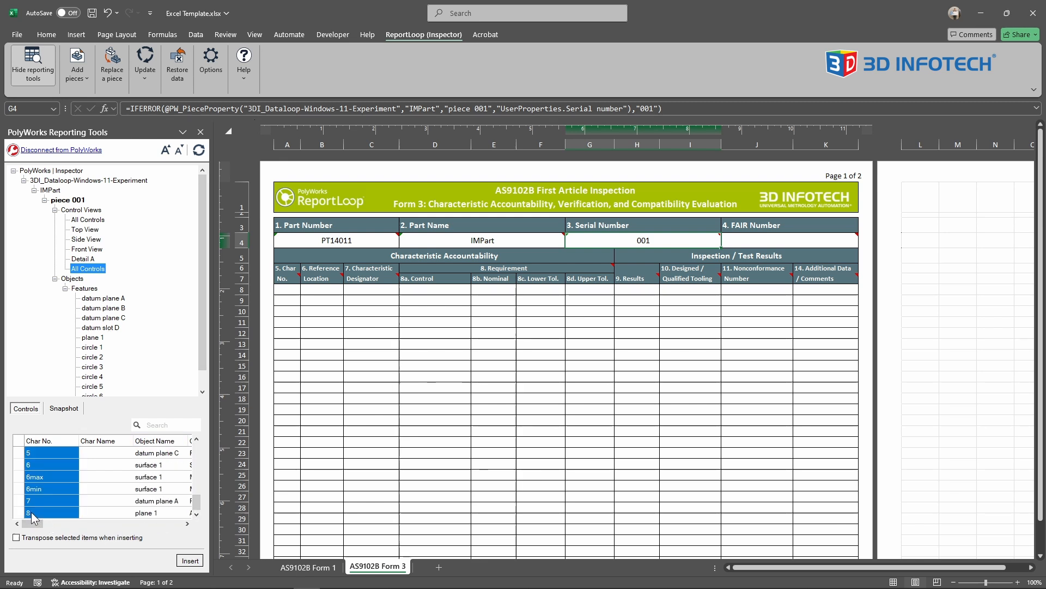
click(291, 290)
click(185, 560)
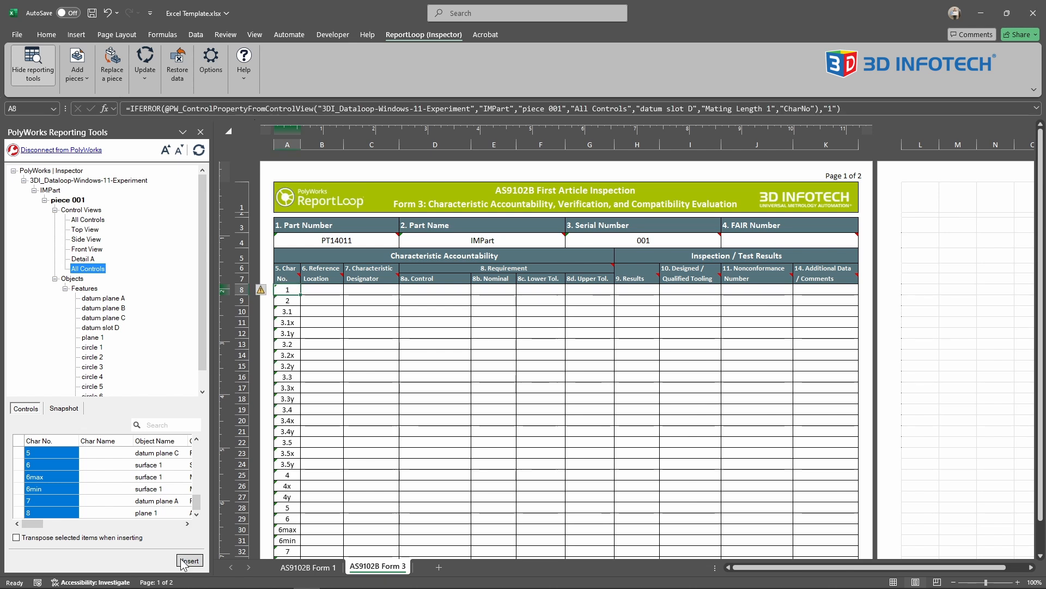
- Insert all Control names of the All Controls view into the form's 8a. Control column, starting at D8
drag(197, 507, 198, 456)
click(187, 523)
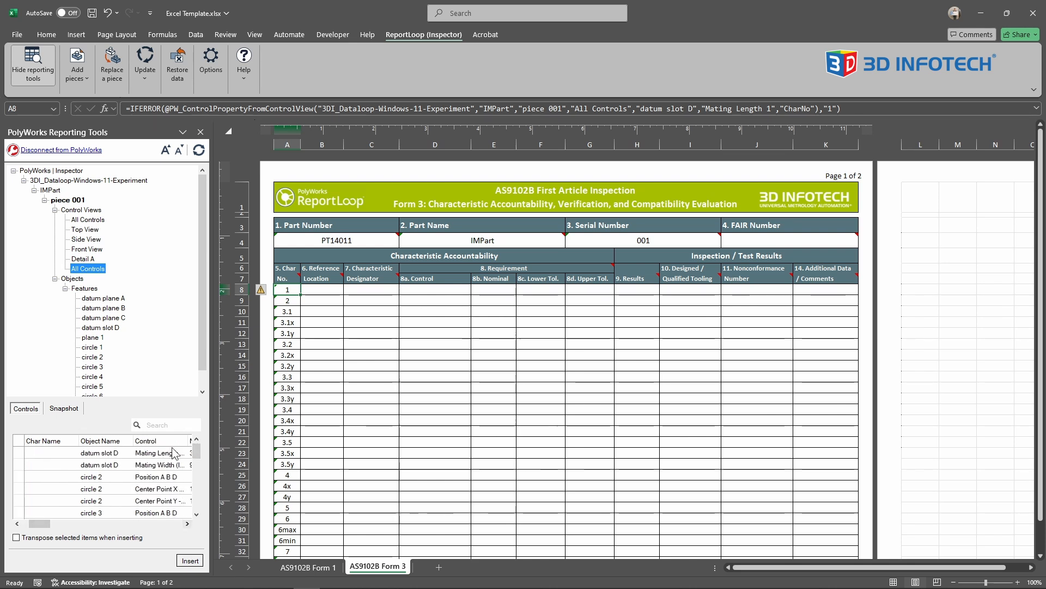
click(165, 453)
scroll(163, 456, down, 7)
shift+click(170, 514)
click(423, 288)
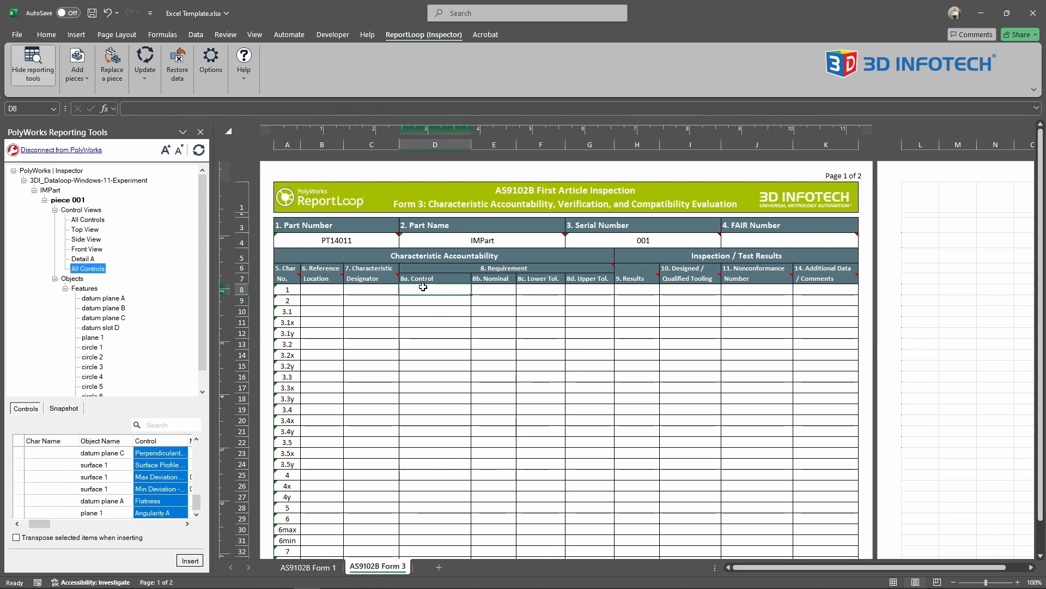
click(190, 561)
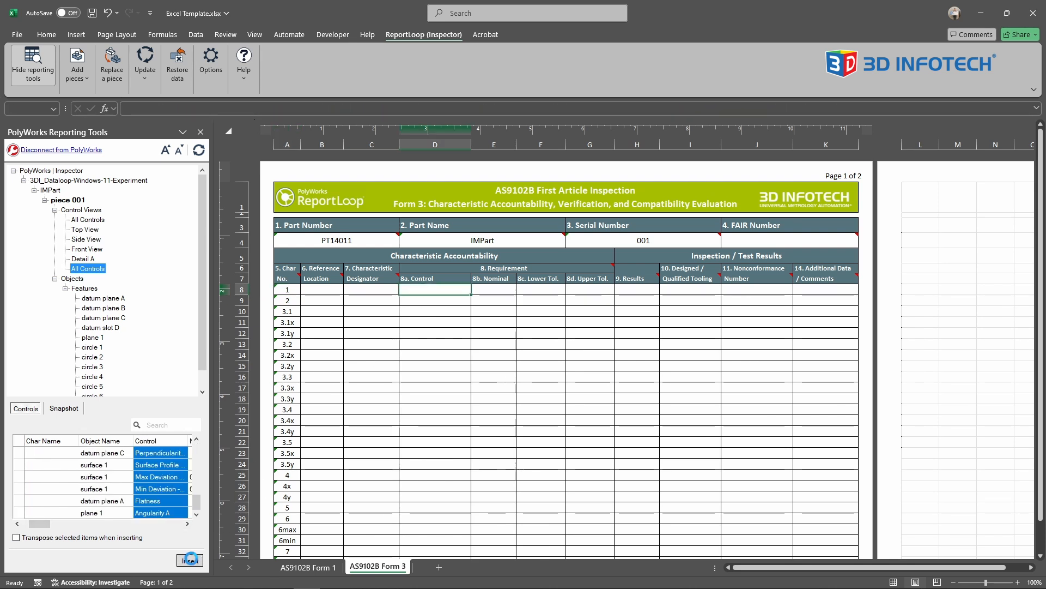
- Insert all Nominal values of the All Controls view into the form's 8b. Nominal column, starting at E8
click(187, 524)
mouse_move(196, 504)
mouse_down()
mouse_move(196, 449)
mouse_move(197, 525)
mouse_up()
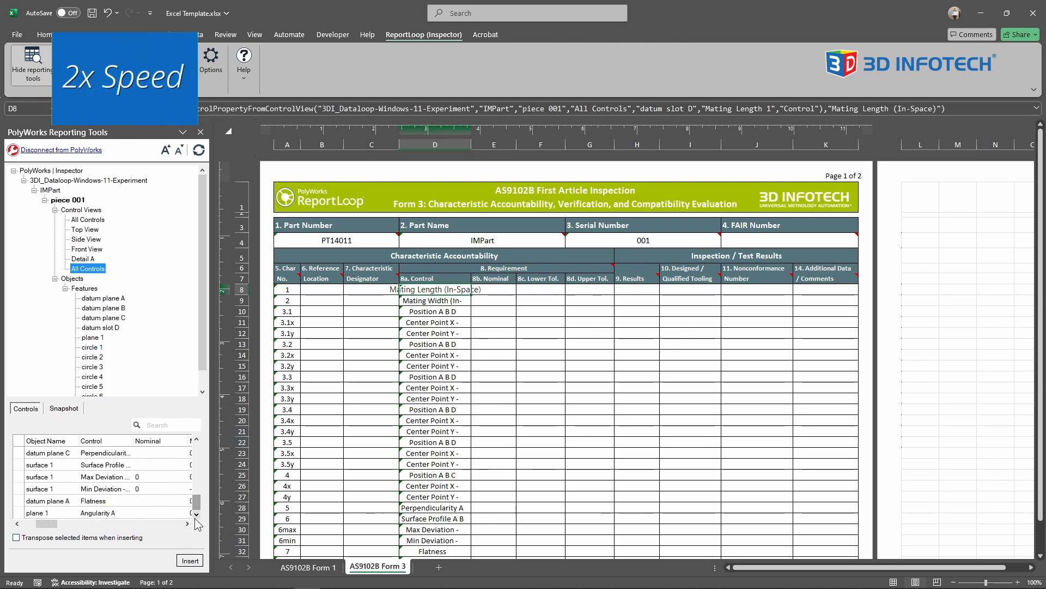
click(148, 441)
click(494, 290)
click(191, 560)
- Insert all Measured values of the All Controls view into the form's 9. Results column, starting at H8
click(187, 524)
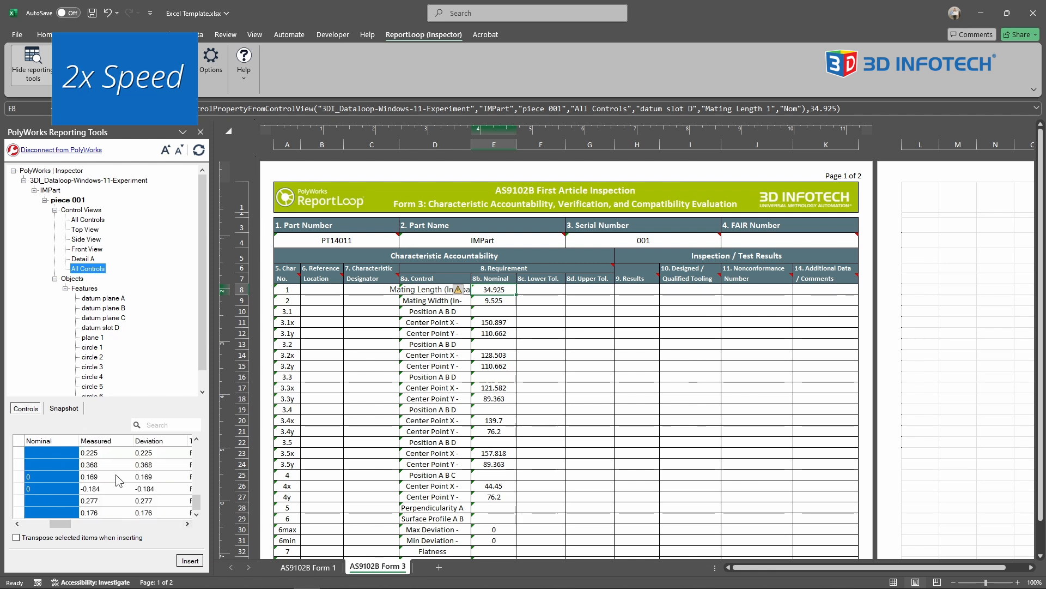
click(95, 440)
click(637, 289)
click(190, 560)
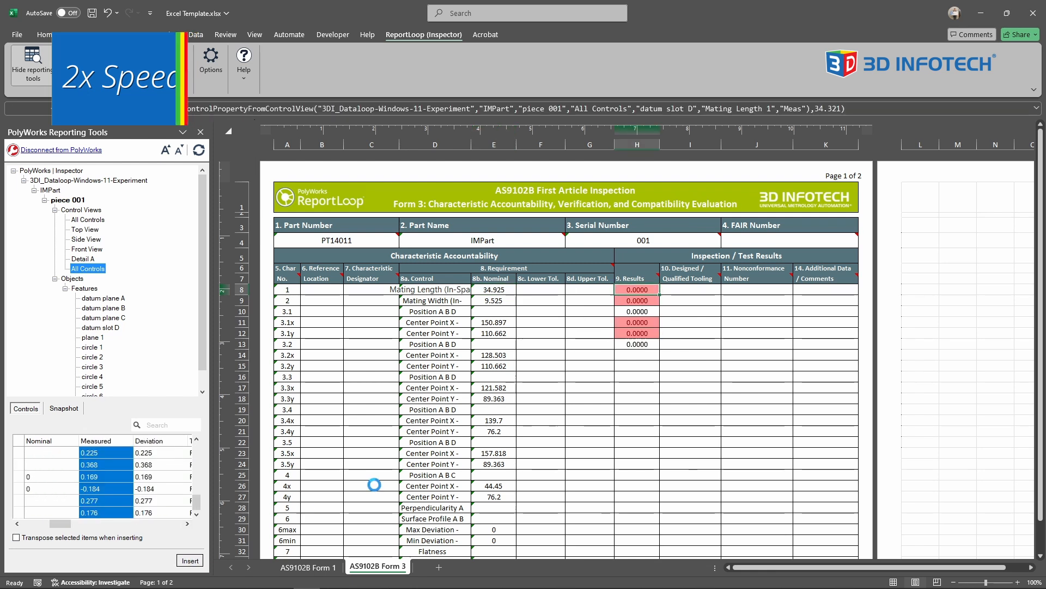